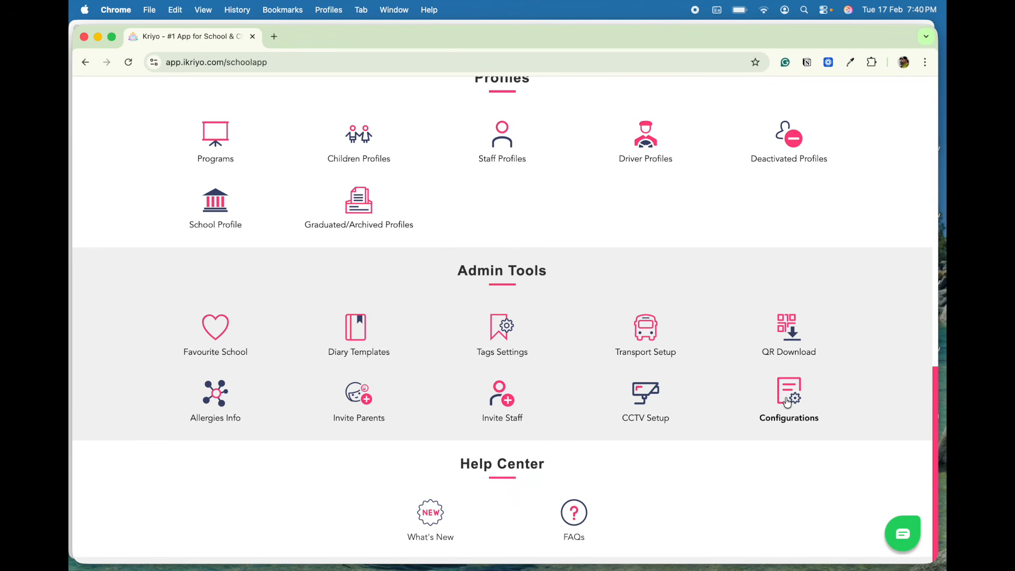
- Open the academic year settings and add a new academic year row
click(788, 402)
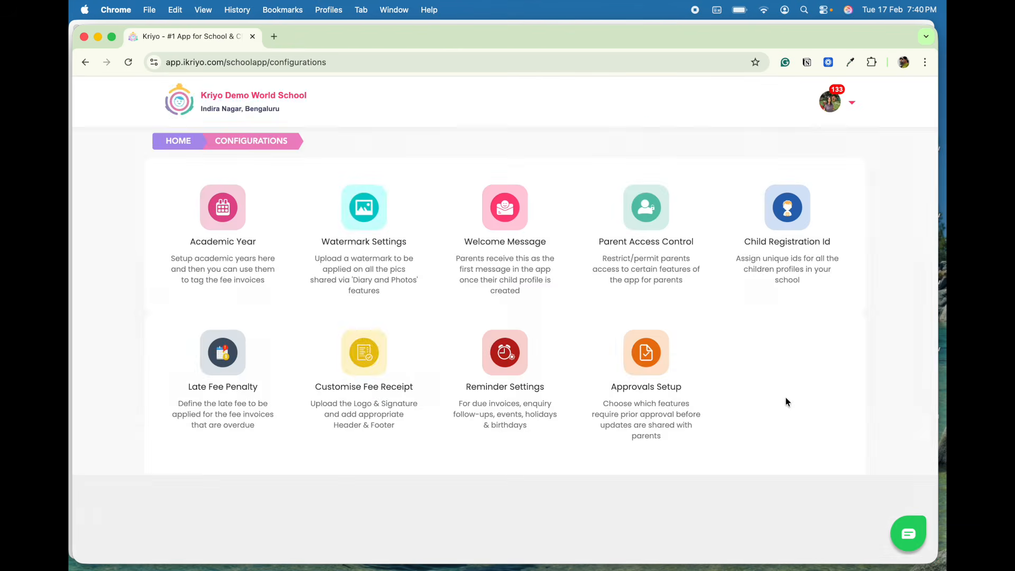
click(221, 219)
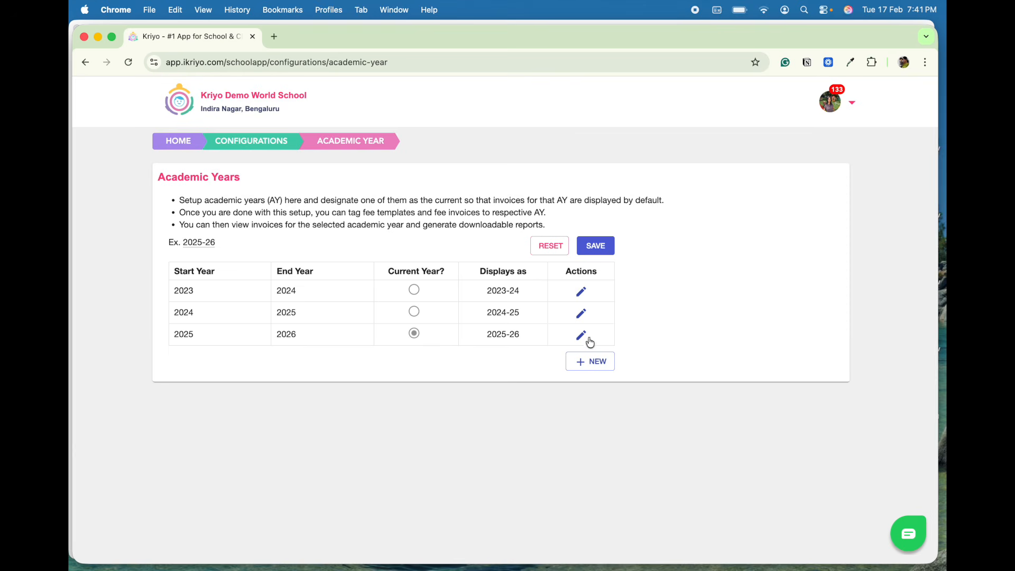
click(587, 365)
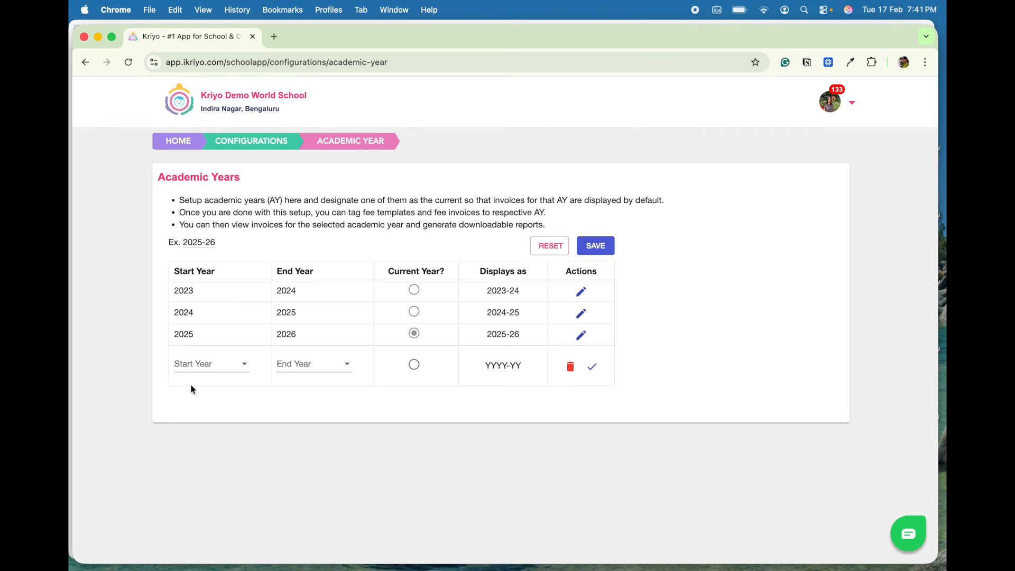
- Set the new academic year to start in 2026 and end in 2027, then save it
click(196, 369)
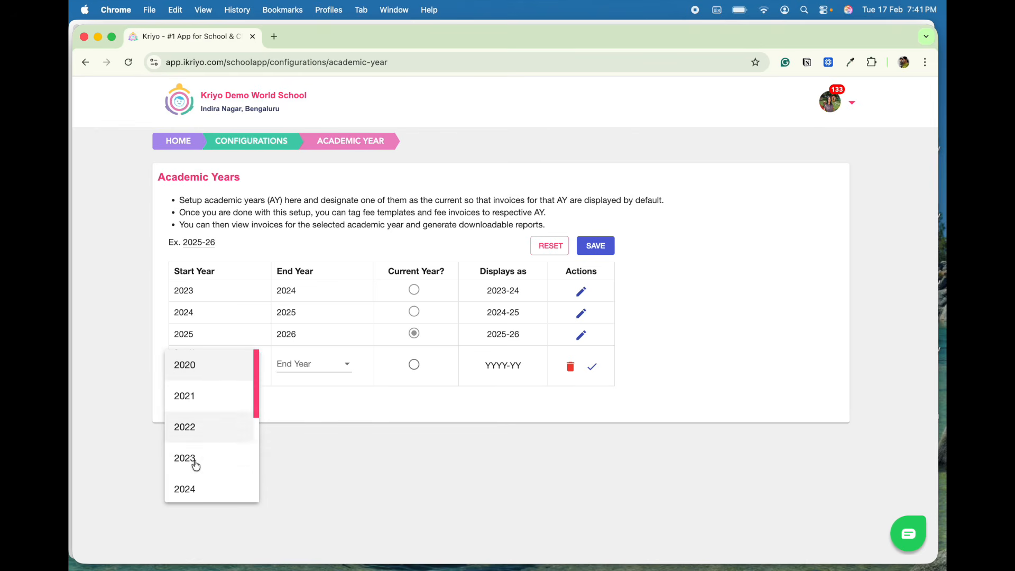
scroll(201, 485, down, 3)
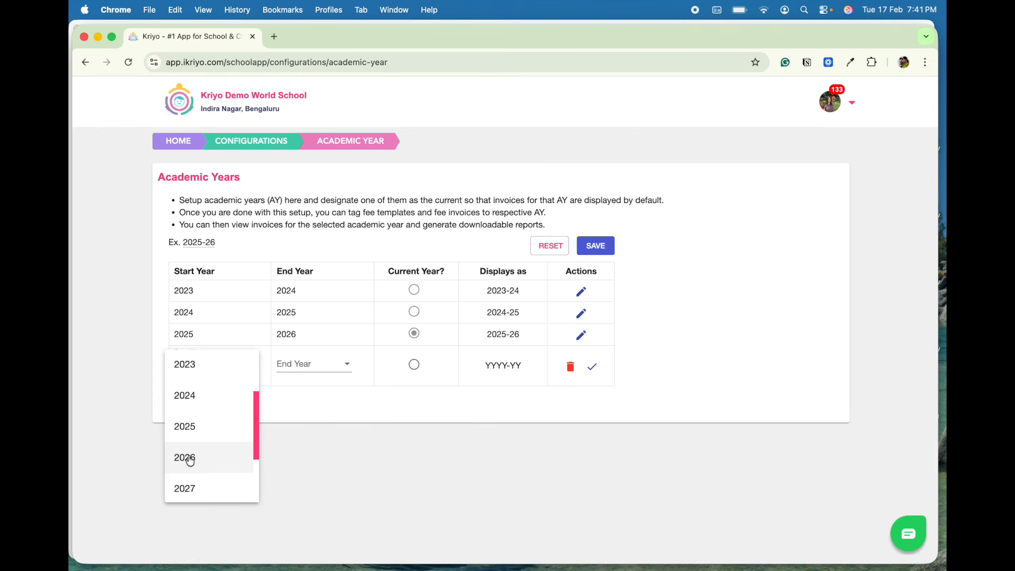
click(190, 459)
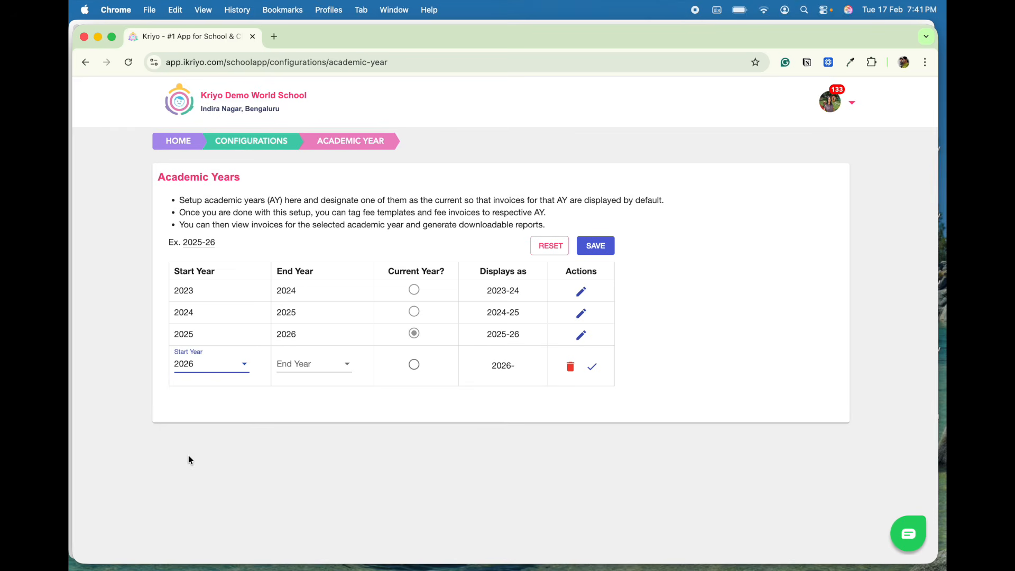
click(299, 364)
scroll(296, 444, down, 3)
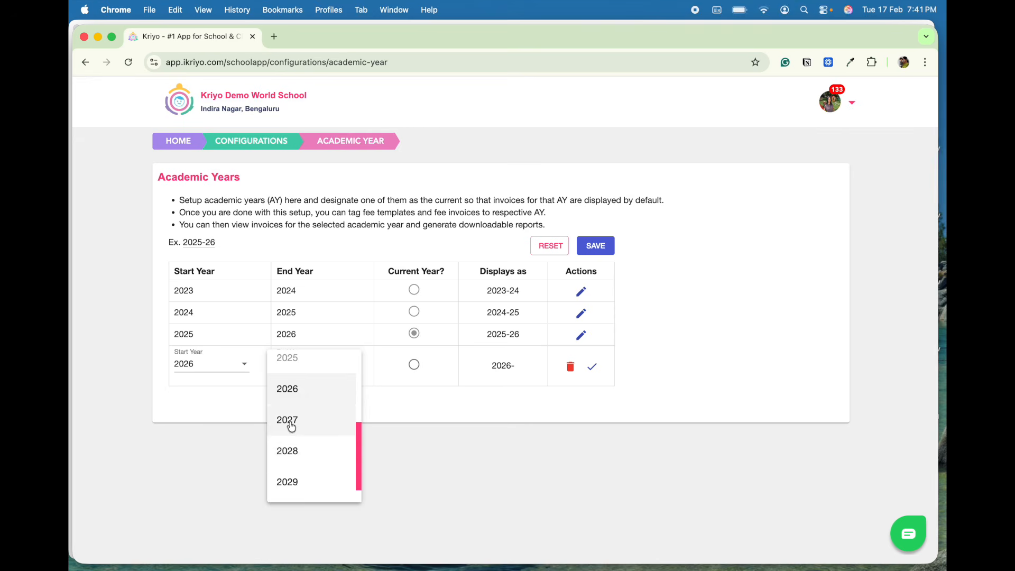
click(290, 421)
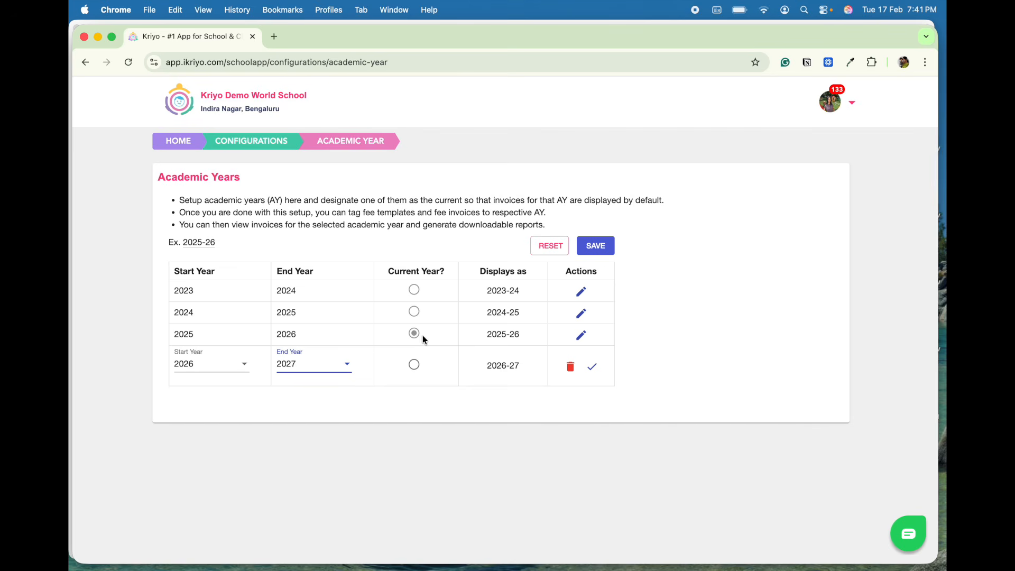
click(596, 246)
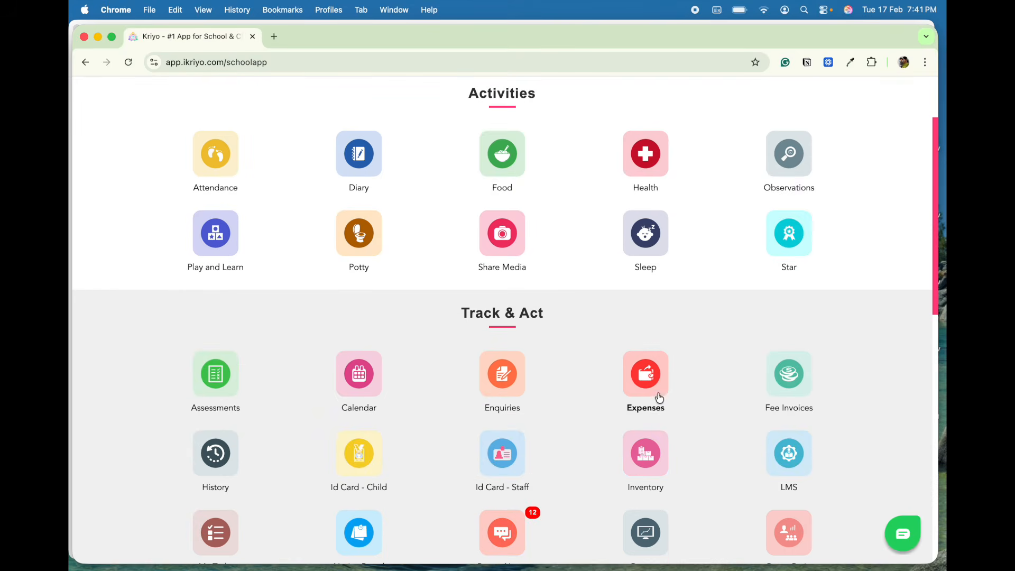
- Start copying fee templates and select all templates except Term 1 Monthly Fee and Summer Camp
click(791, 374)
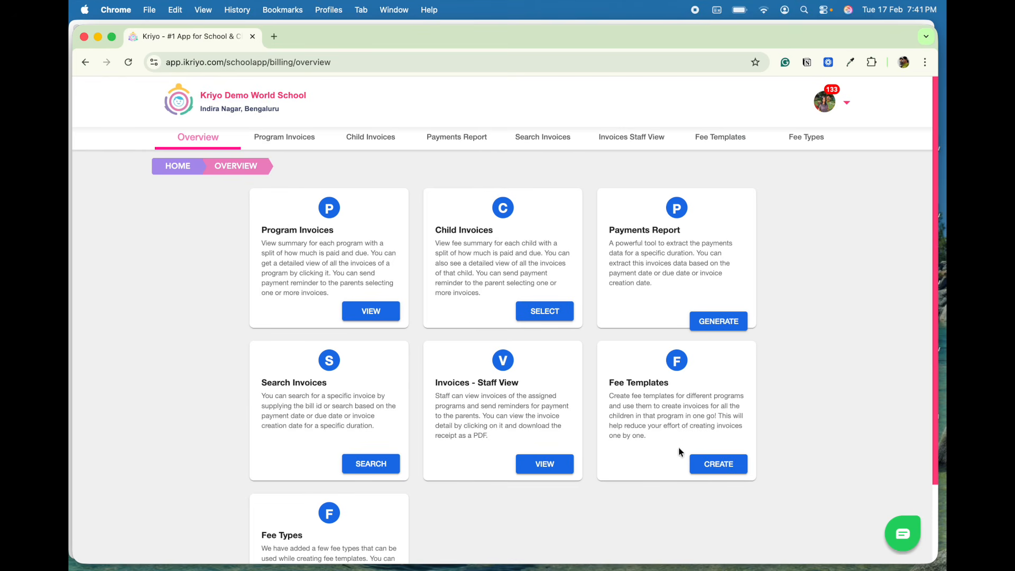
click(710, 467)
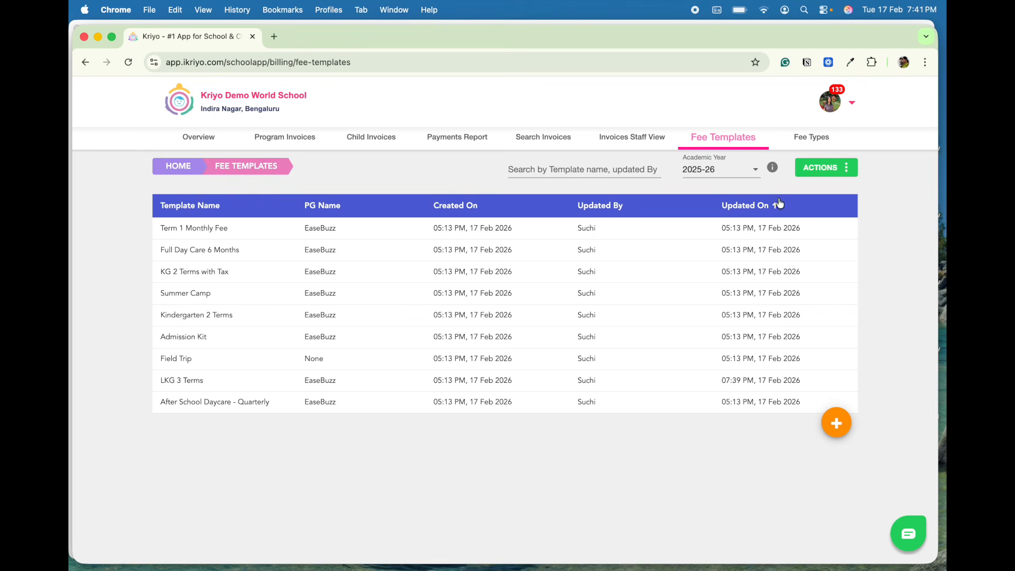
click(809, 172)
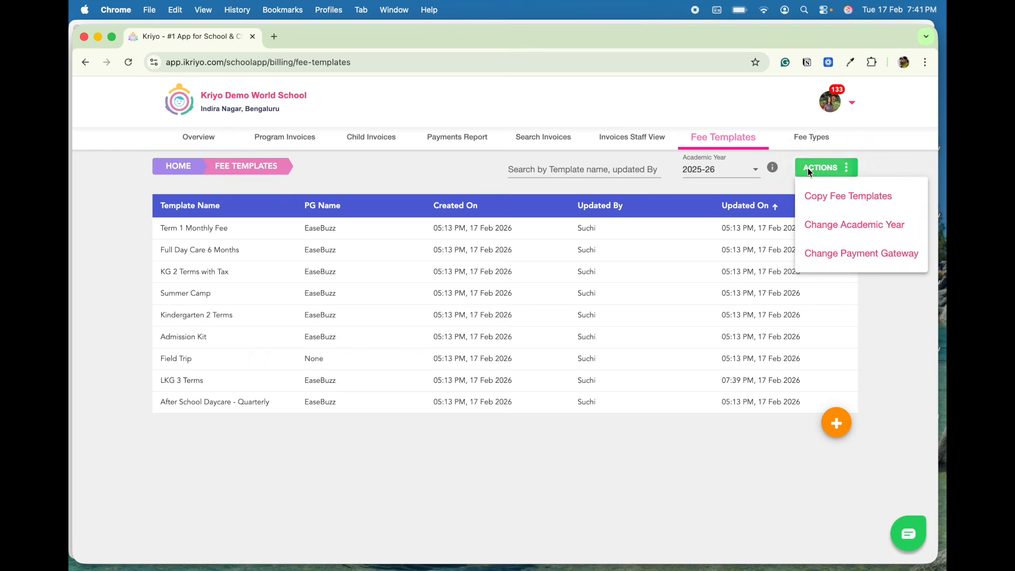
click(831, 198)
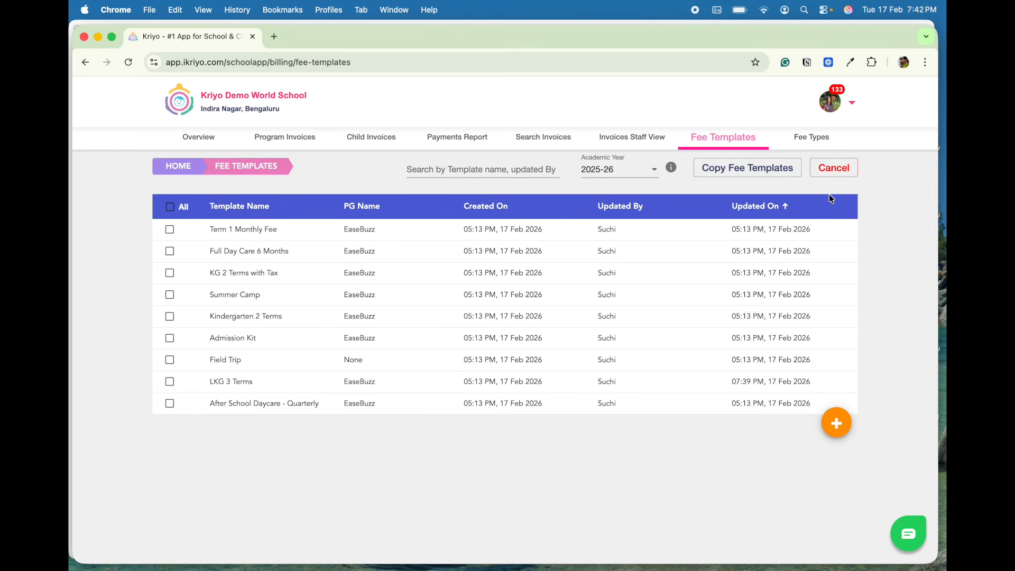
click(169, 208)
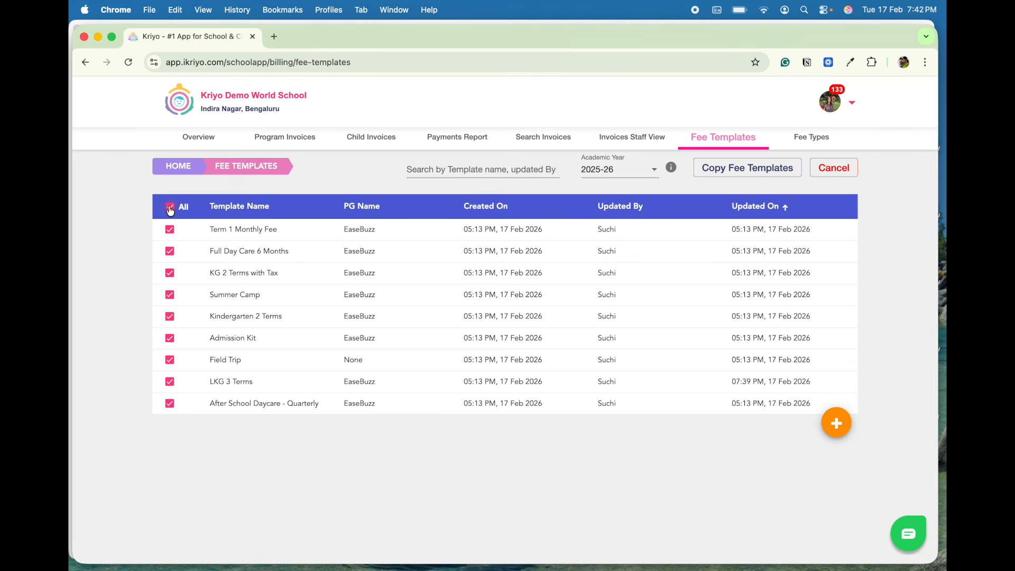
click(170, 295)
click(170, 230)
- Copy the selected fee templates to academic year 2026-27
click(748, 171)
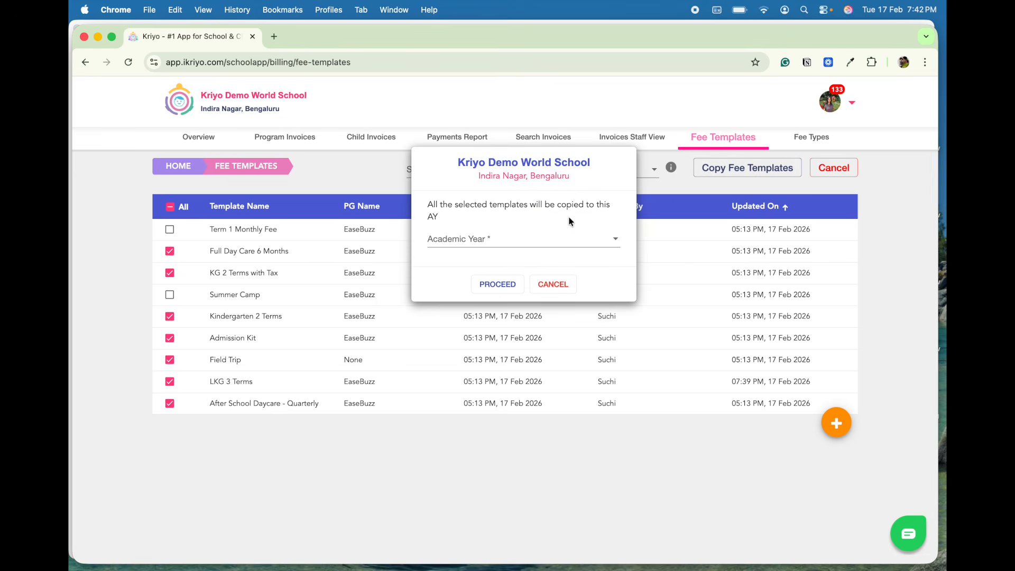
click(560, 248)
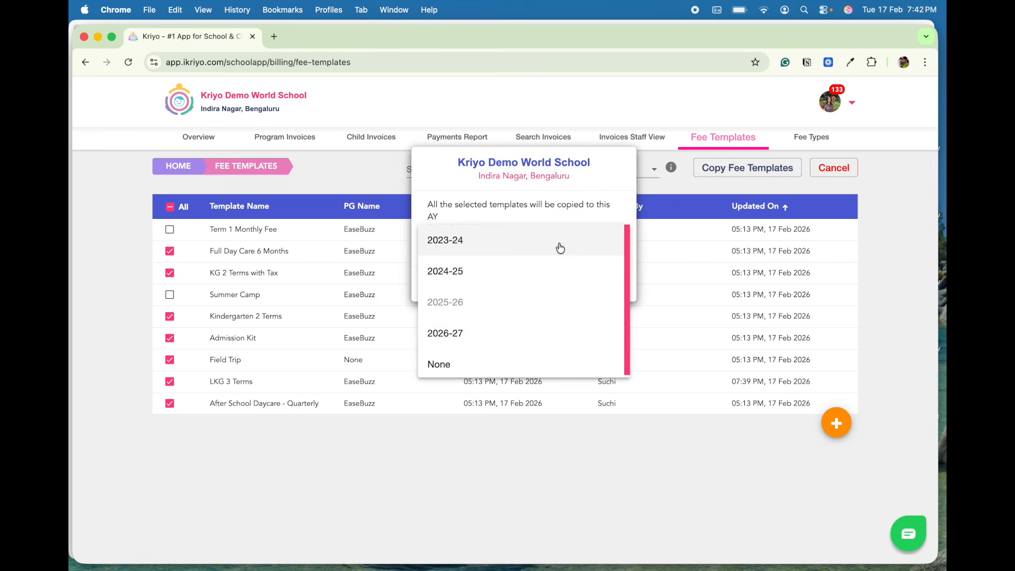
click(463, 334)
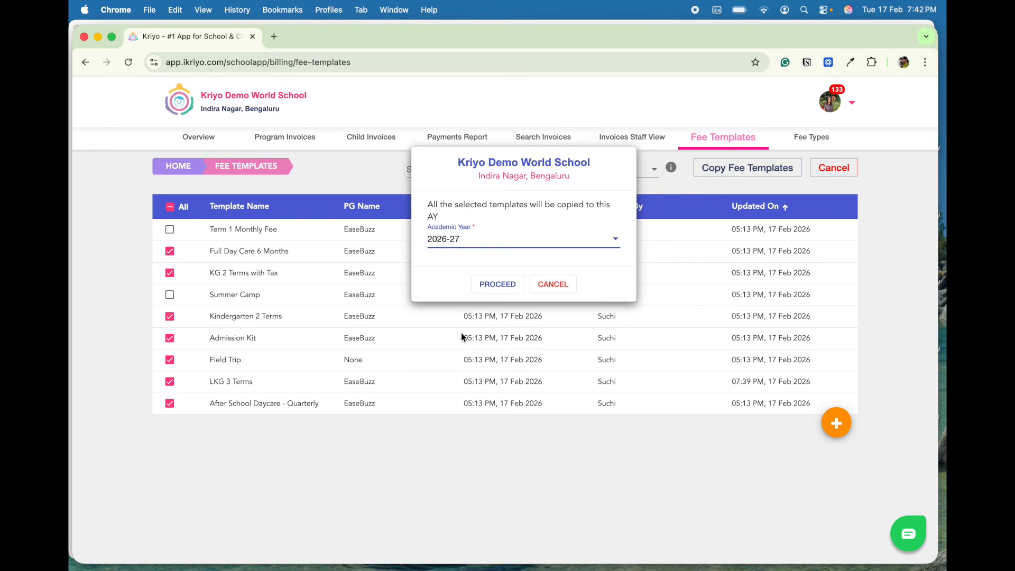
click(500, 286)
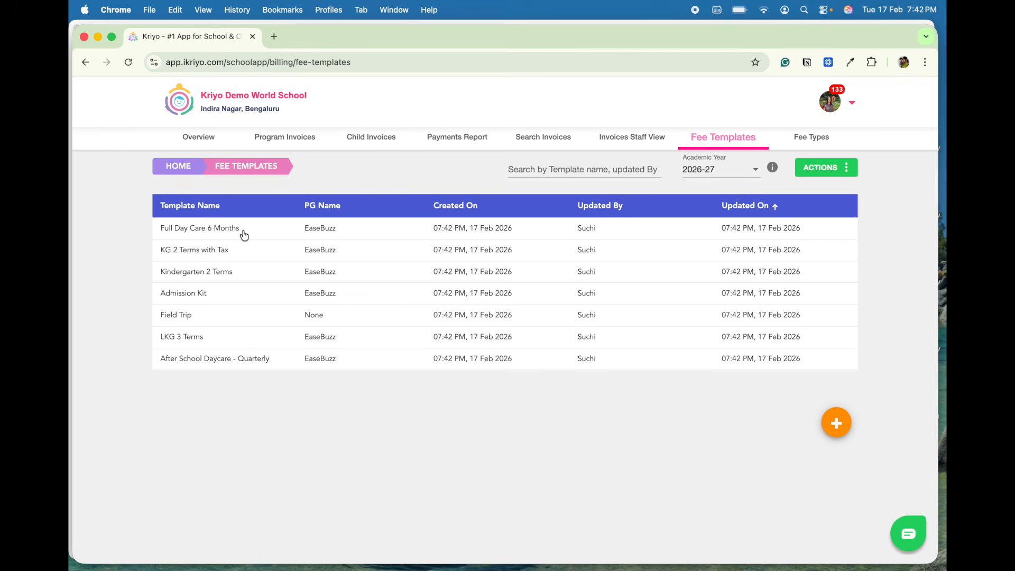
- Open the copied LKG 3 Terms template and set Bill 1's due date to 15 June 2026
click(196, 339)
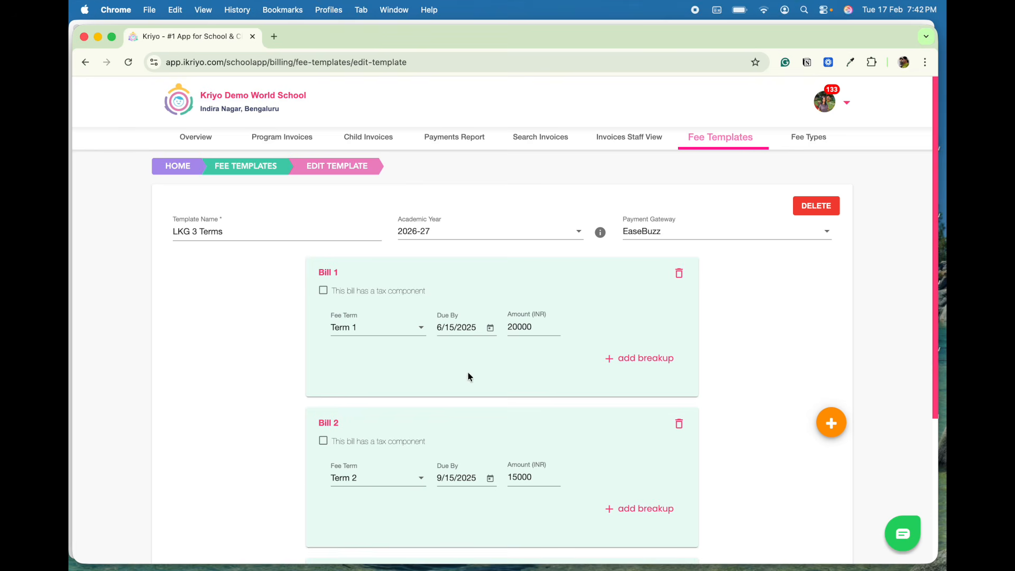
scroll(470, 376, down, 3)
click(456, 268)
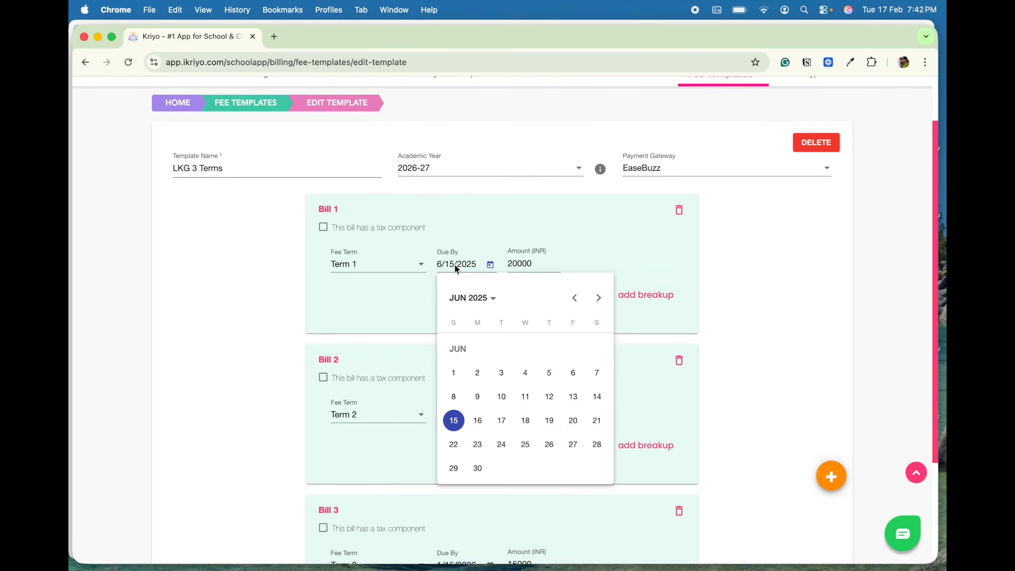
click(473, 299)
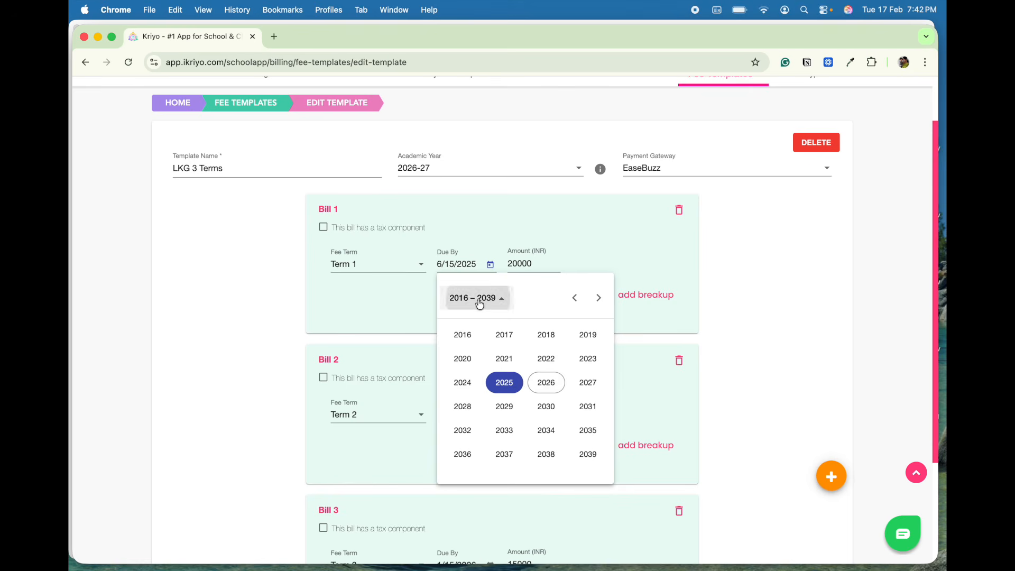
click(545, 385)
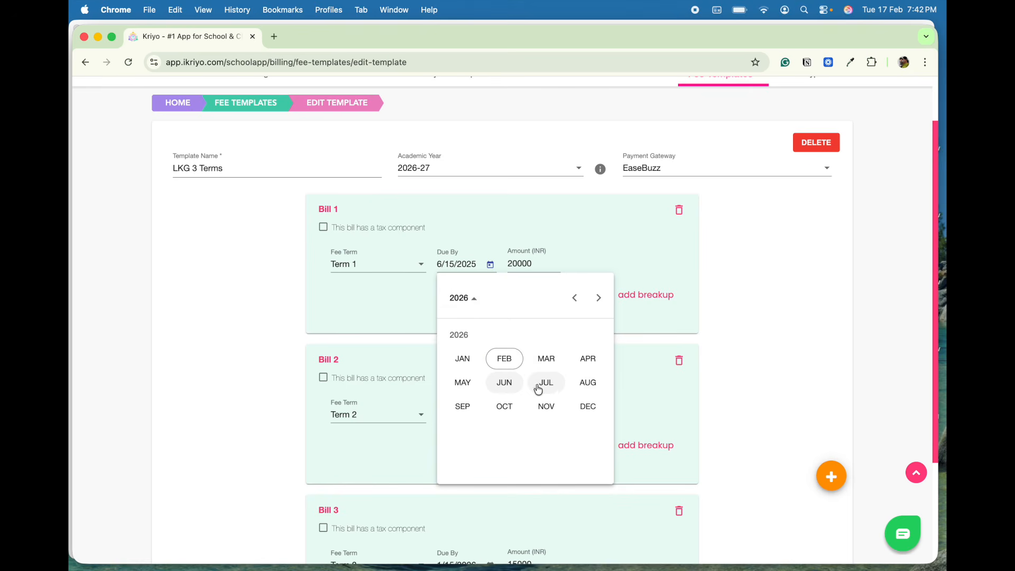
click(506, 385)
click(477, 421)
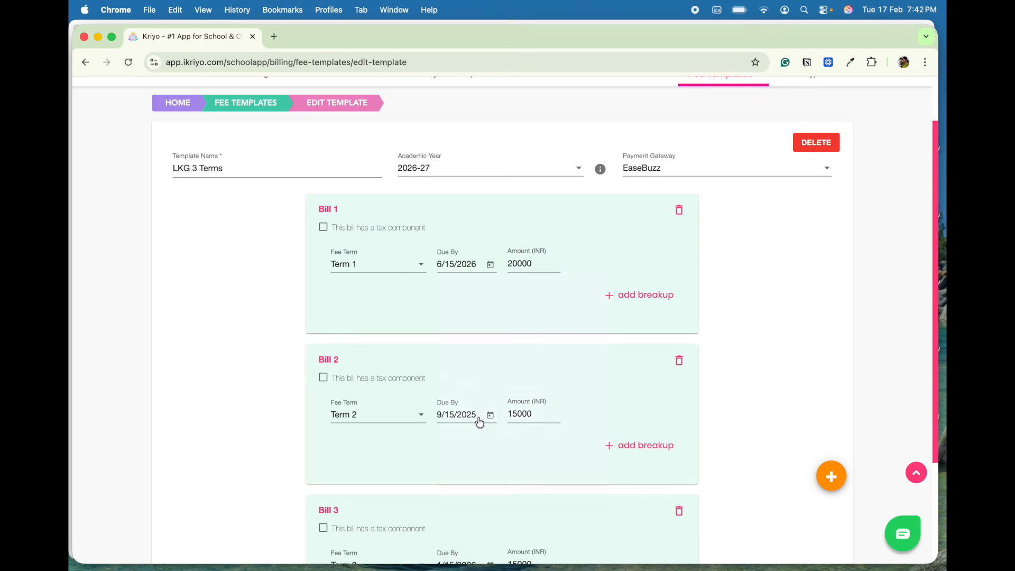
- Set Bill 1's amount to 25000 INR
click(516, 263)
key(BackSpace)
text(5)
- Set Bill 2's due date to 15 September 2026
scroll(560, 304, down, 2)
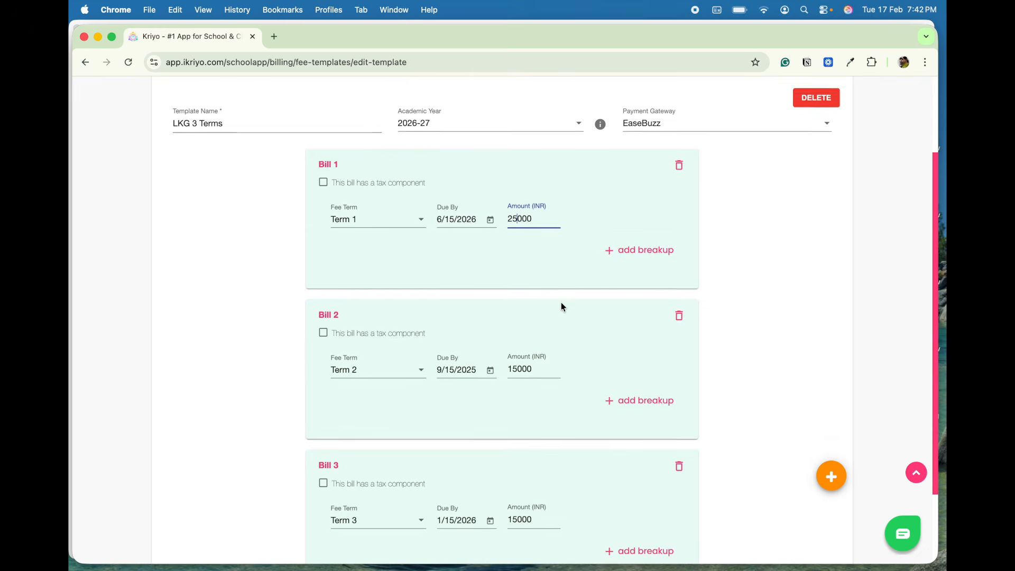
click(456, 352)
click(479, 150)
click(546, 235)
click(463, 259)
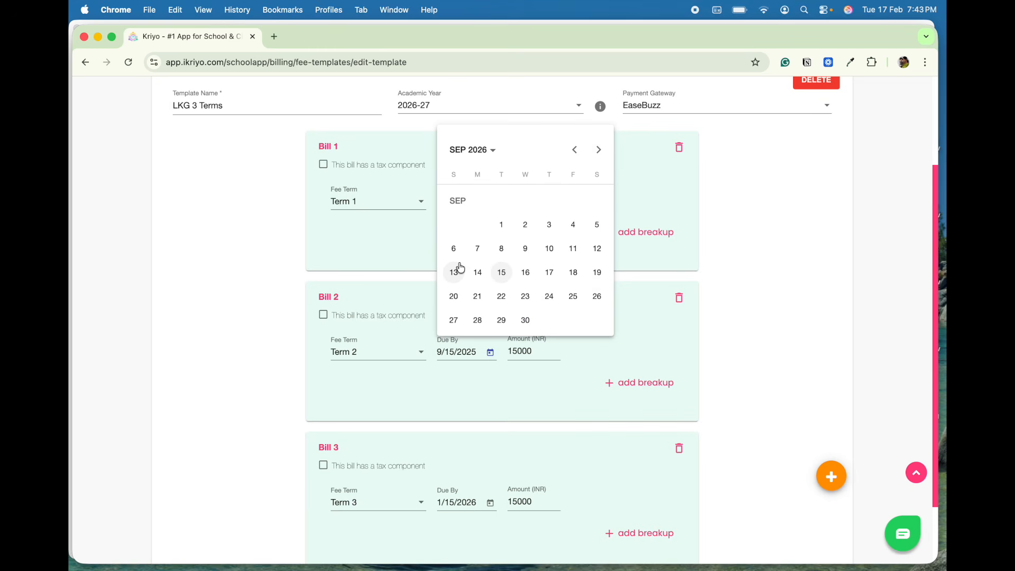
click(502, 273)
- Set Bill 3's due date to 15 January 2027 and save the template
scroll(529, 328, down, 3)
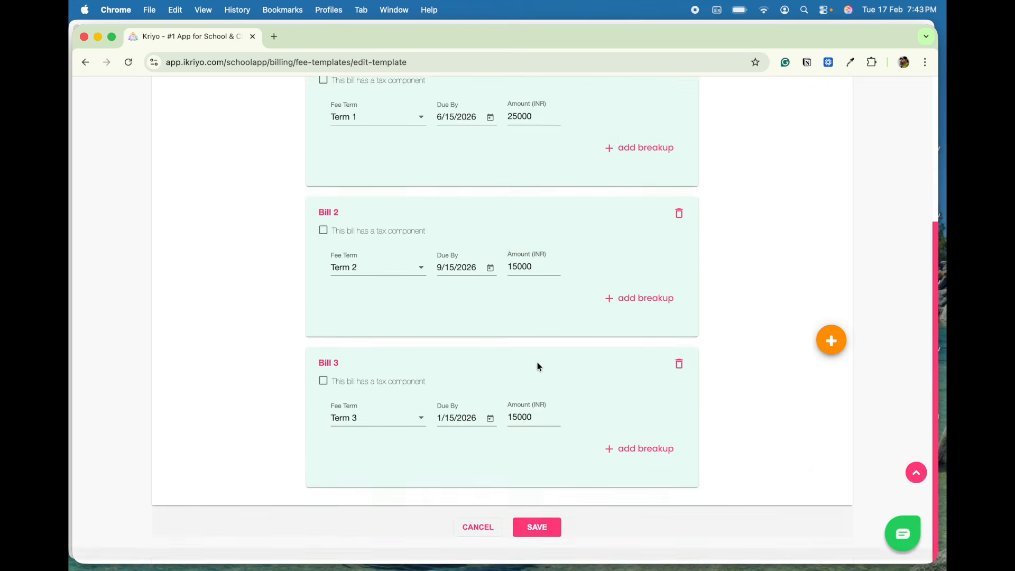
click(453, 421)
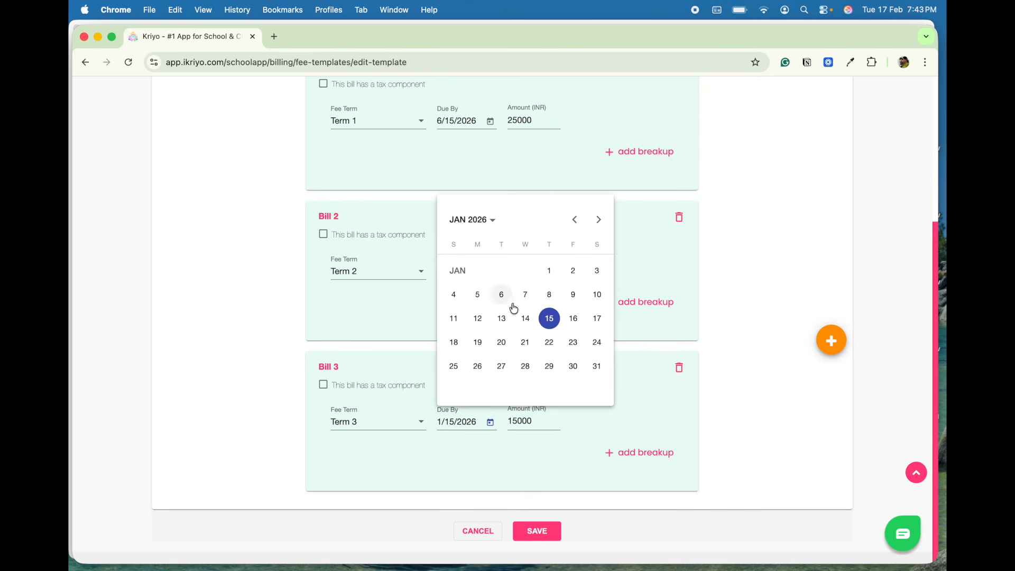
click(478, 223)
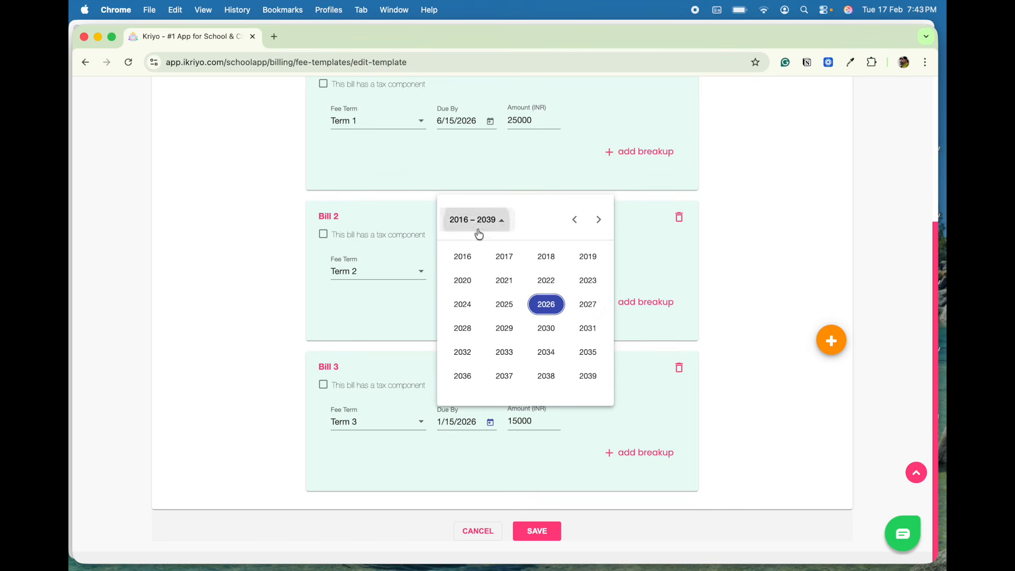
click(587, 304)
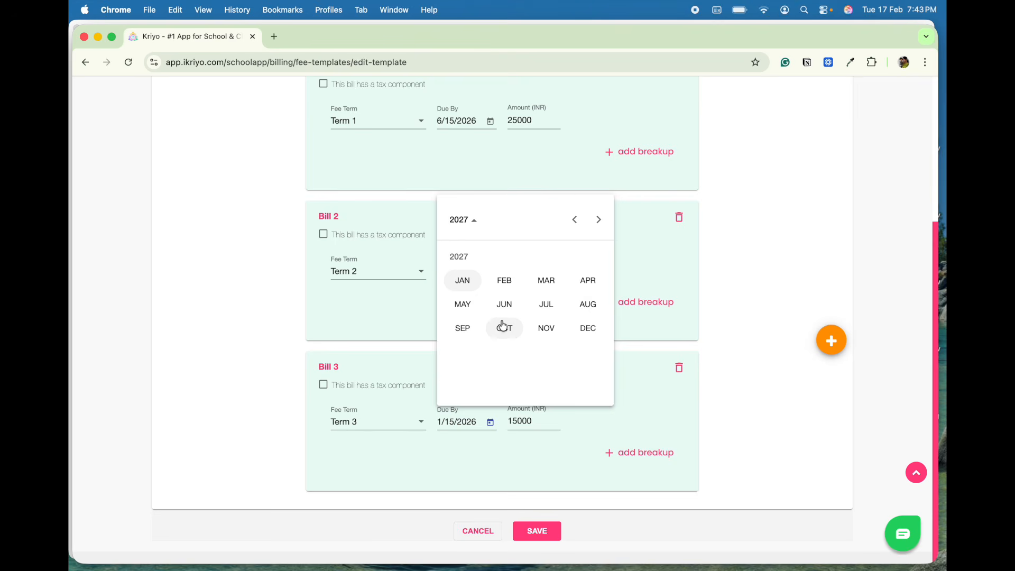
click(465, 281)
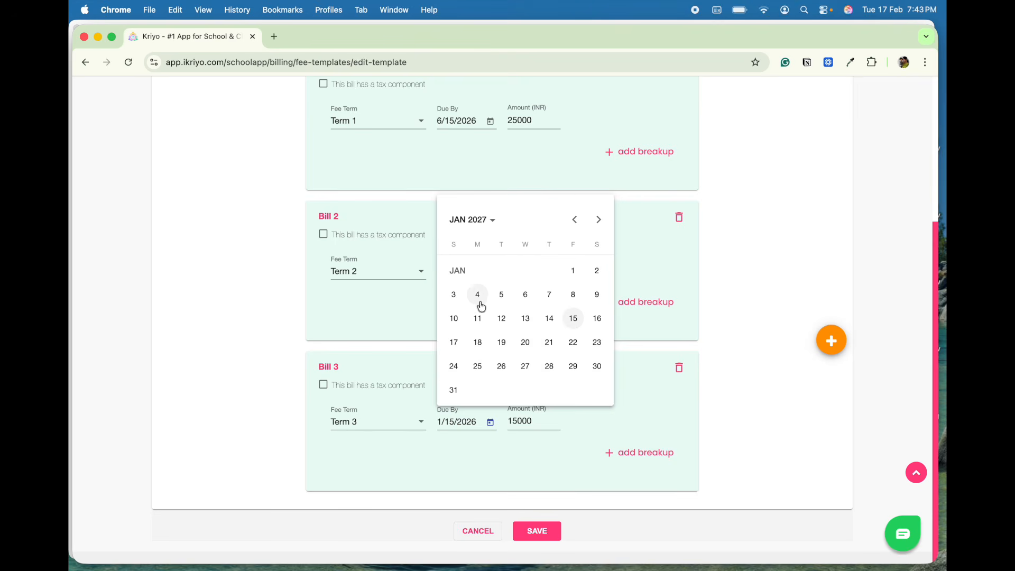
click(574, 319)
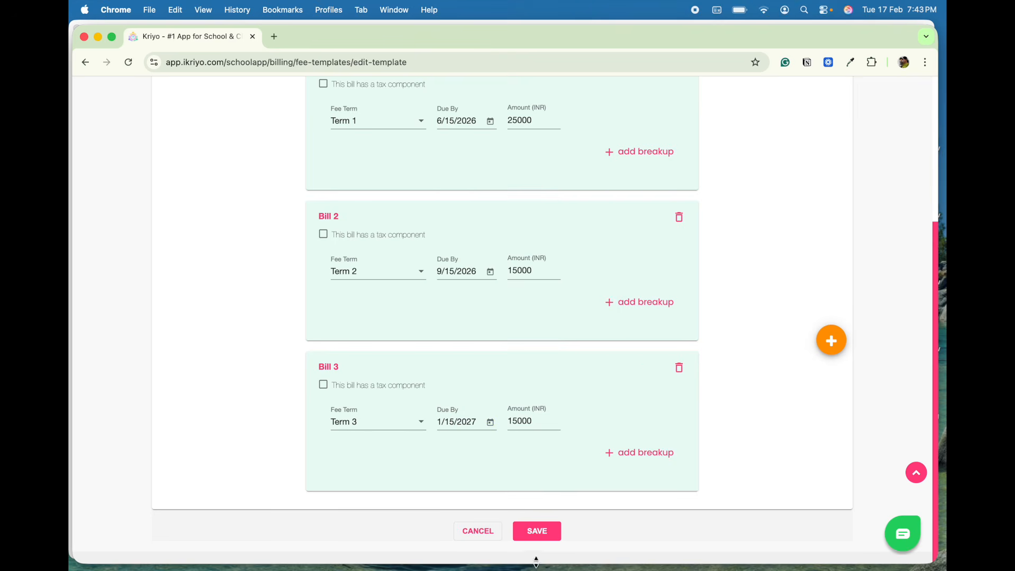
click(538, 533)
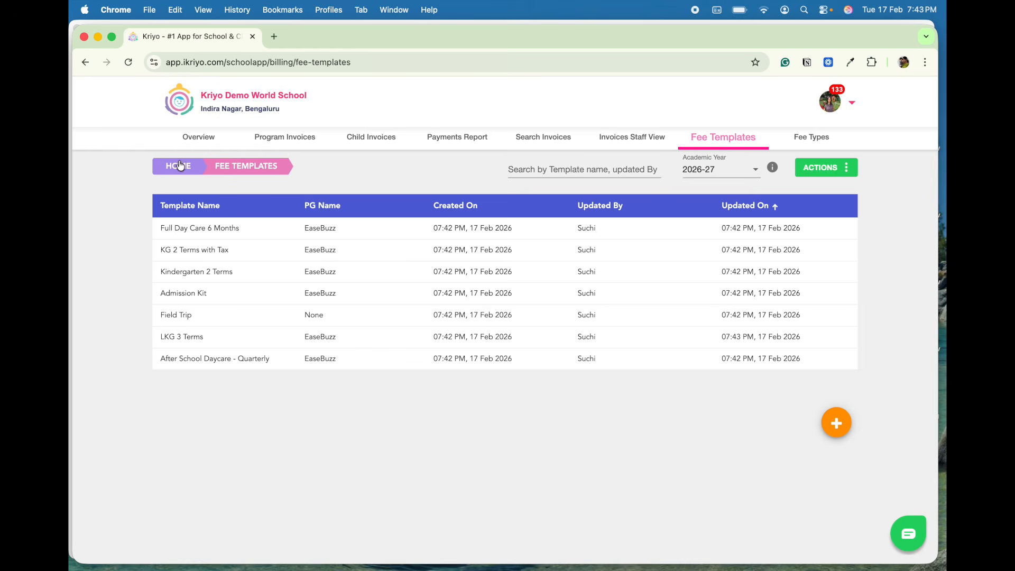
- Open a Kindergarten child's invoices from the child invoices list
click(368, 139)
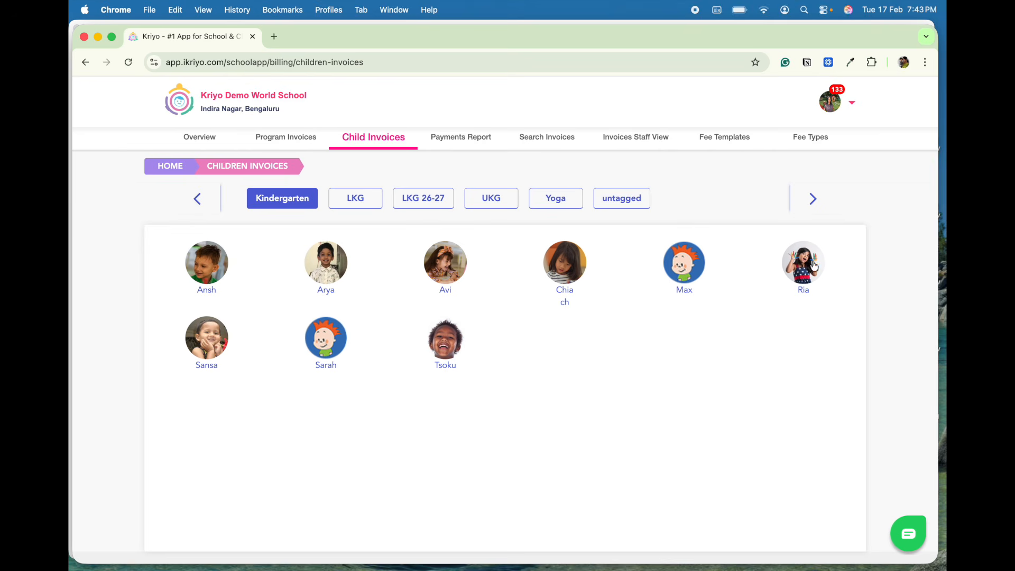
click(803, 272)
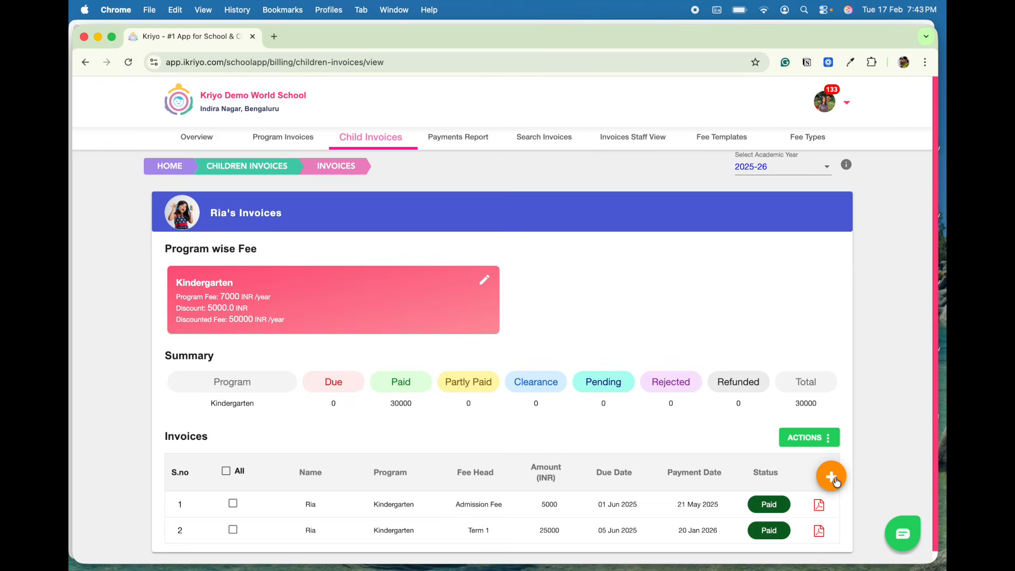
- Create a new 2026-27 invoice for the child from the LKG 3 Terms fee template and send it
click(836, 476)
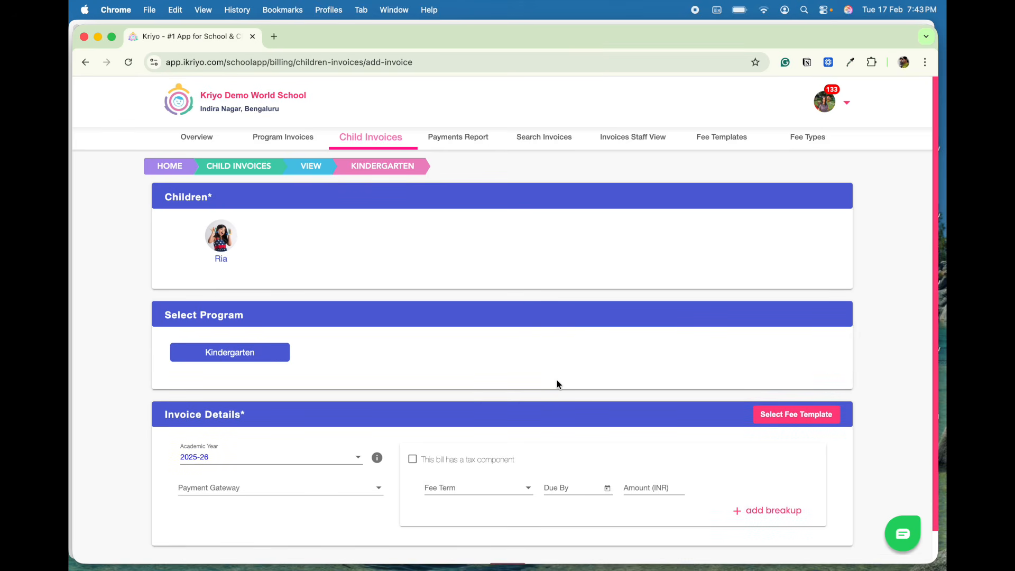
click(289, 464)
click(214, 505)
click(795, 417)
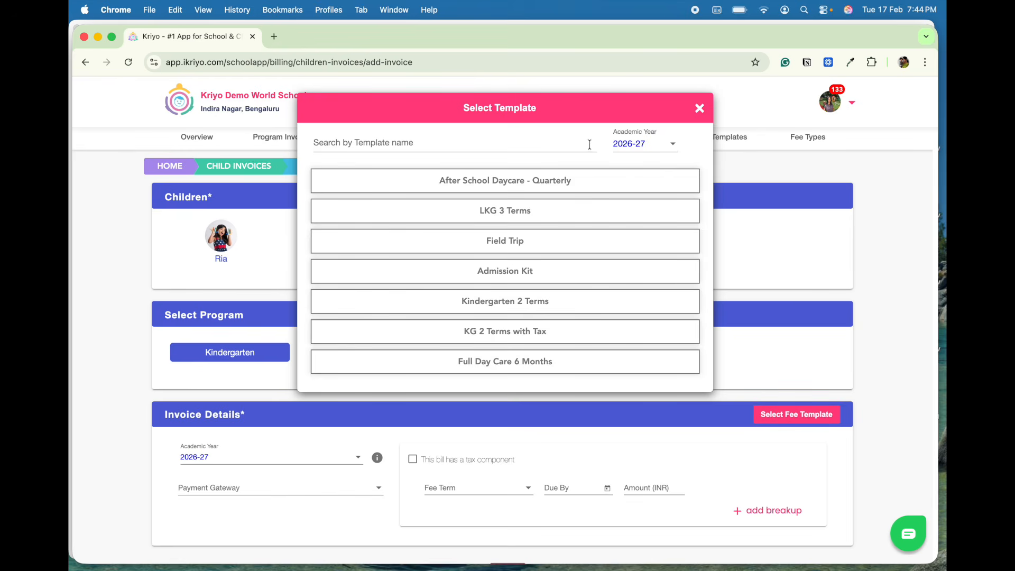
click(522, 220)
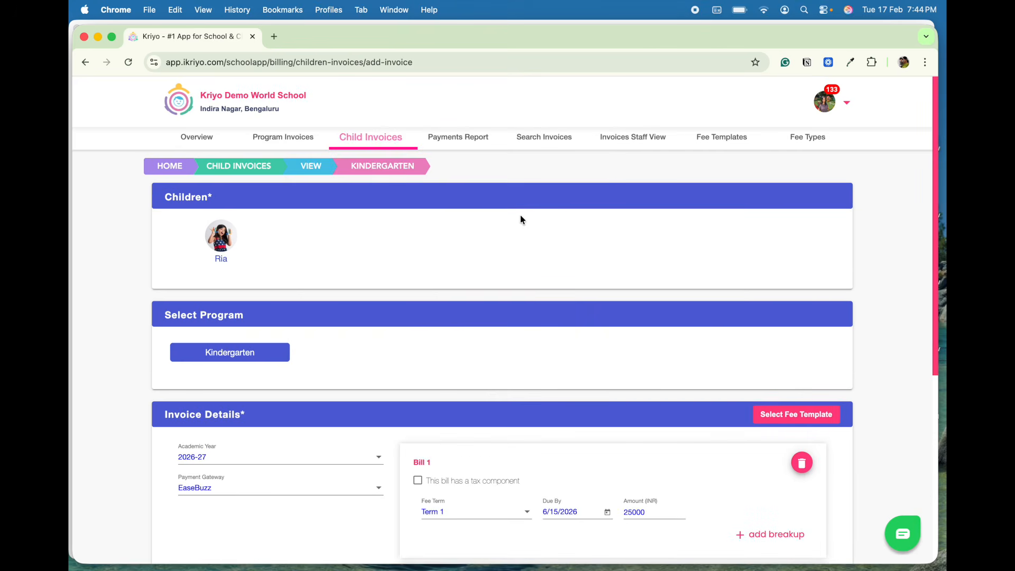
scroll(567, 339, down, 5)
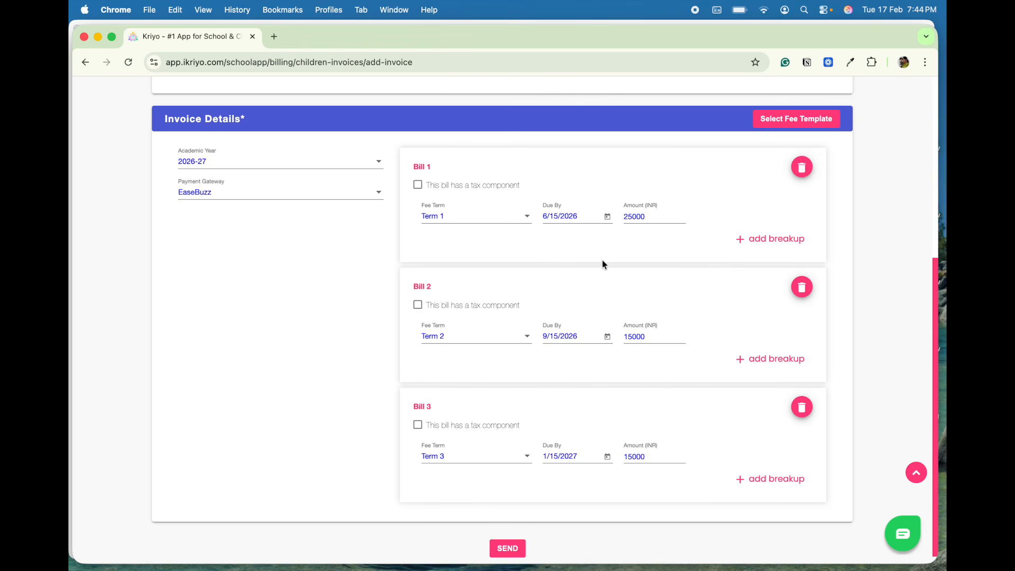
click(516, 549)
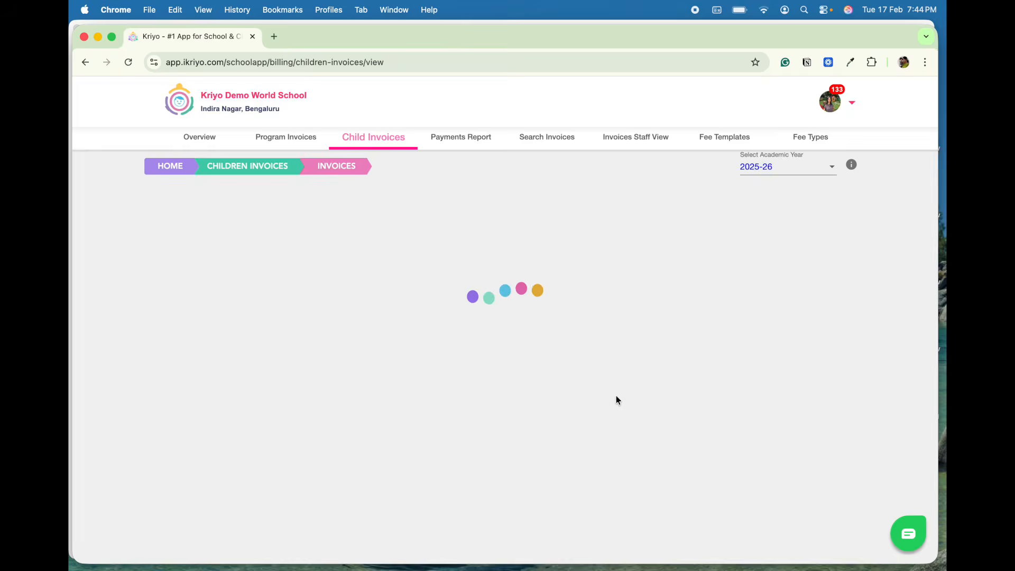
- Show the child's 2026-27 invoices and change the Term 1 invoice's program to LKG, saving the edit
scroll(617, 400, down, 1)
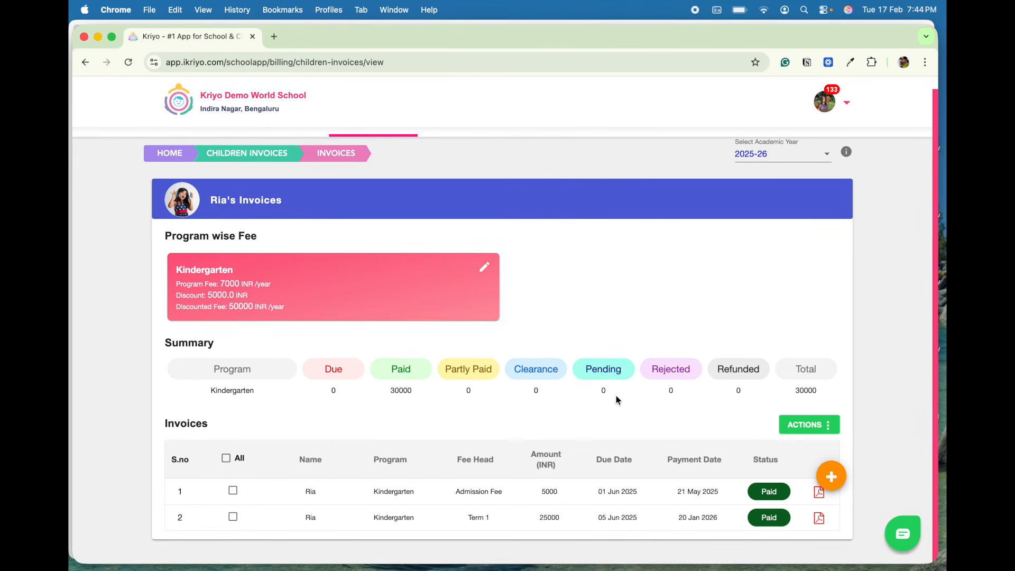
click(762, 153)
click(757, 196)
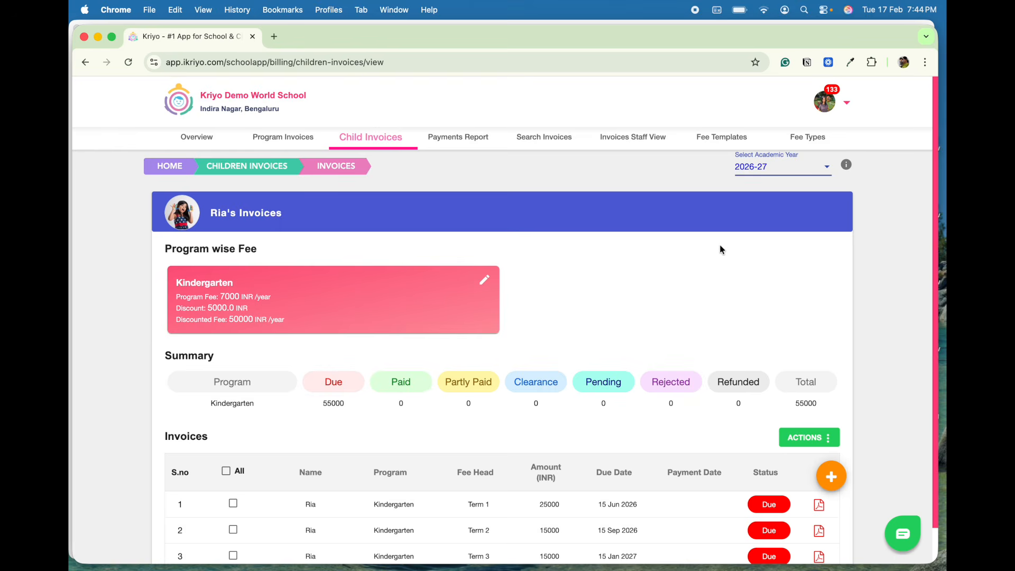
scroll(719, 269, down, 2)
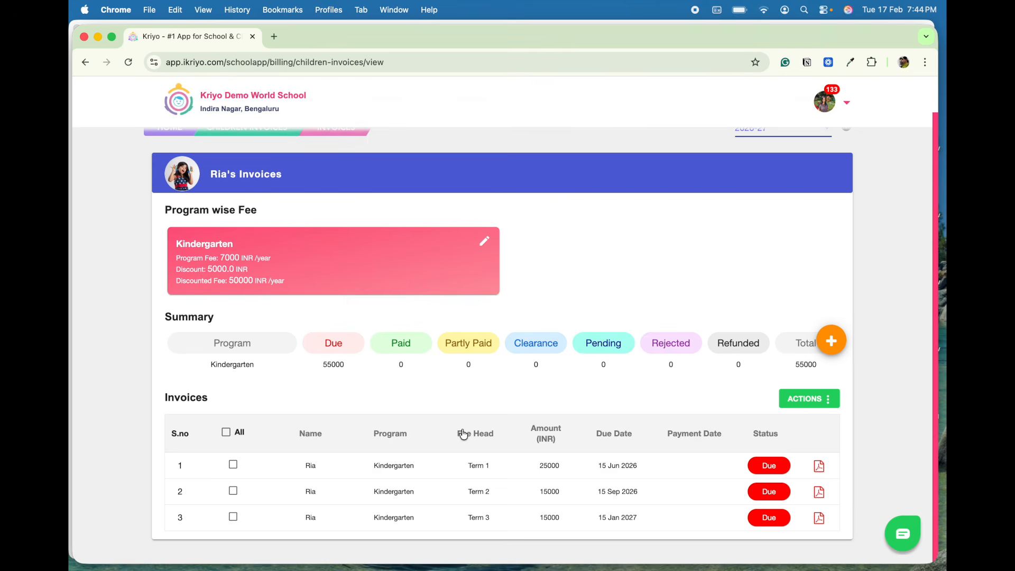
click(400, 472)
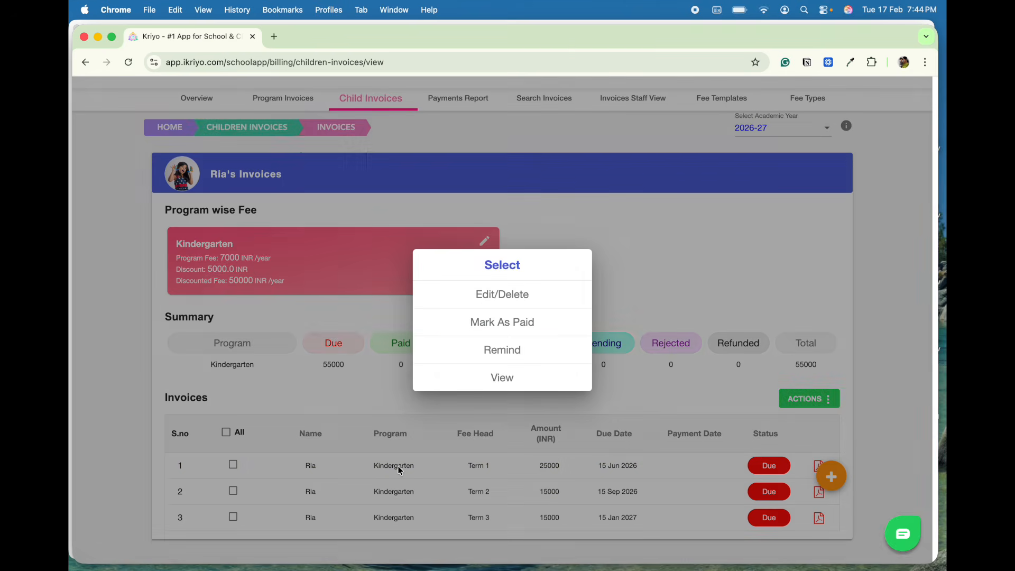
click(492, 295)
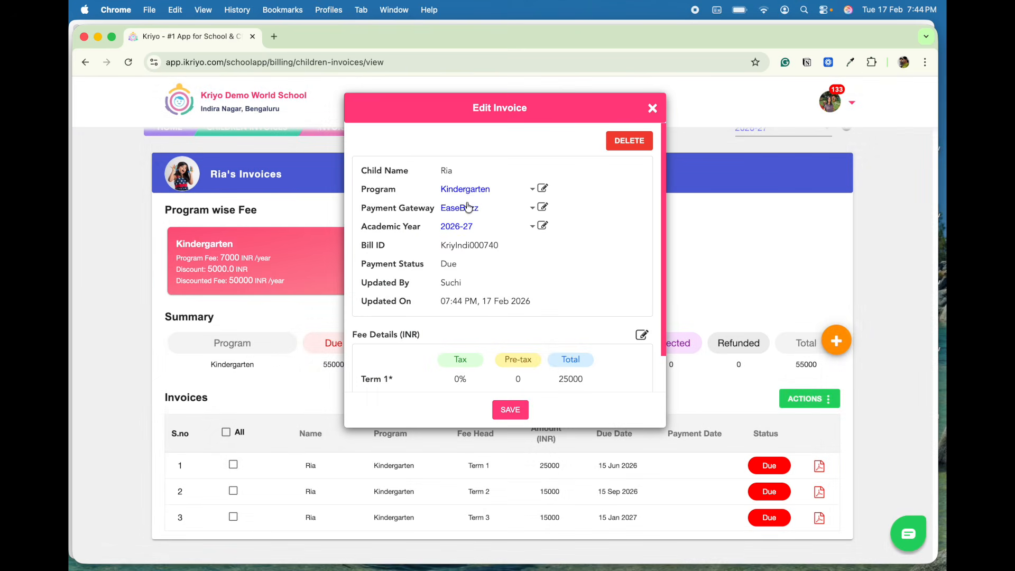
click(543, 194)
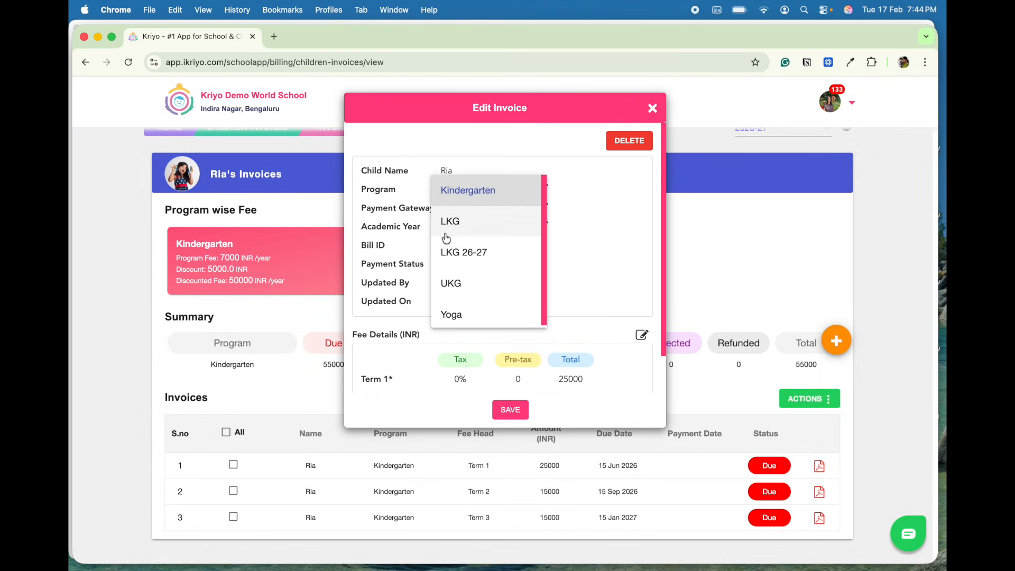
click(452, 219)
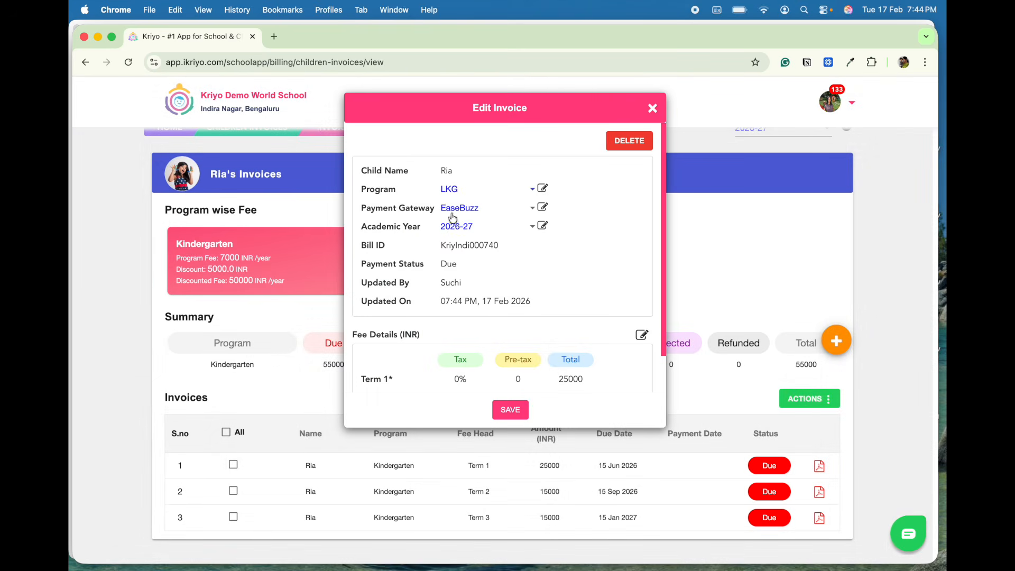
click(510, 411)
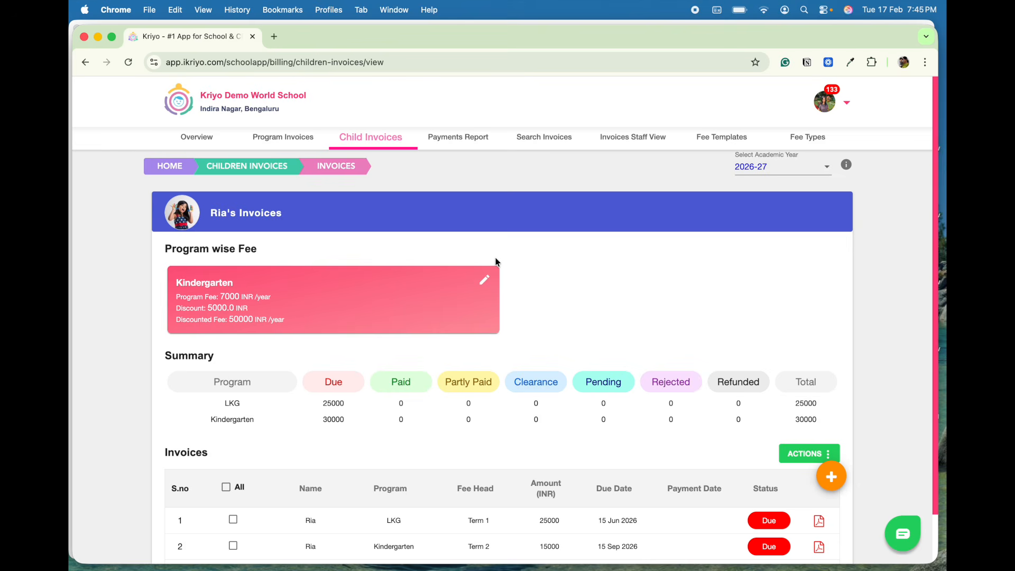
- Return to the home page and open Programs under Profiles
click(182, 164)
scroll(580, 412, down, 7)
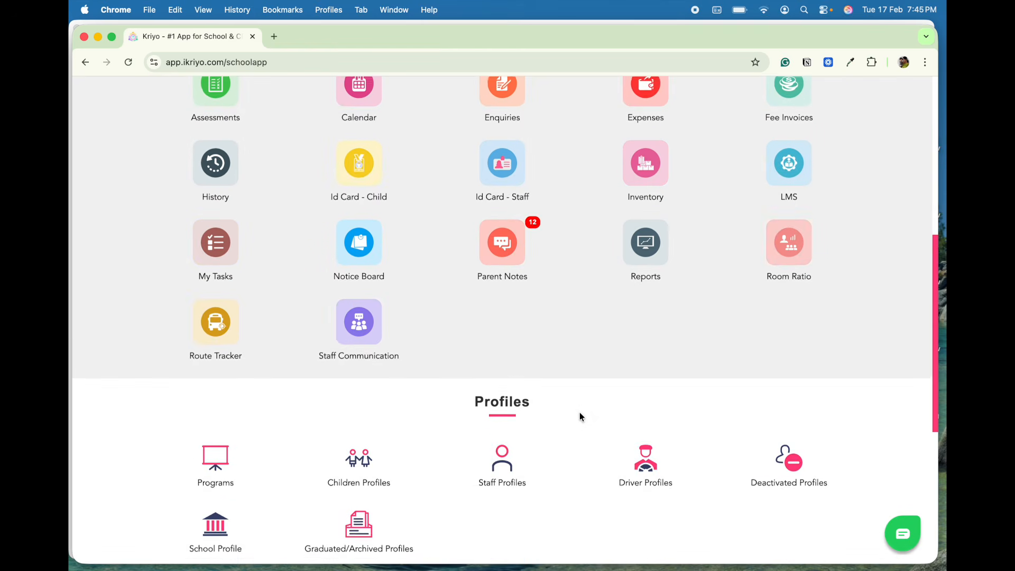
scroll(579, 417, down, 1)
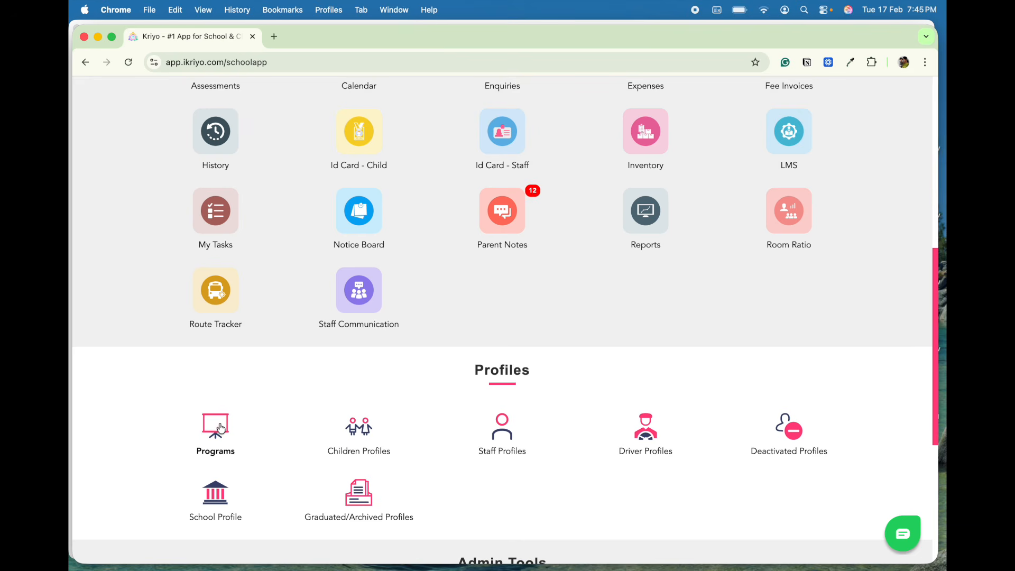
click(221, 429)
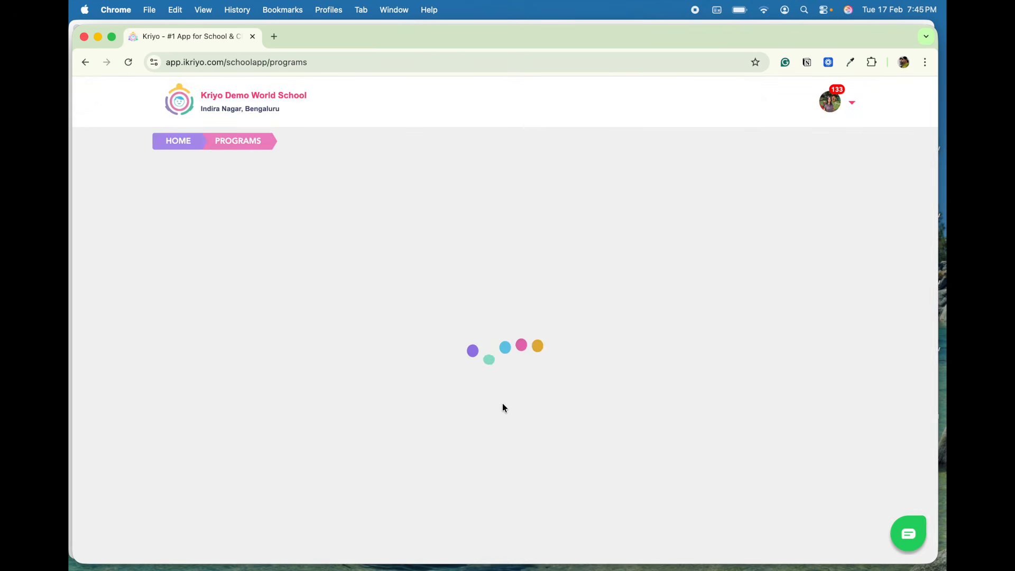